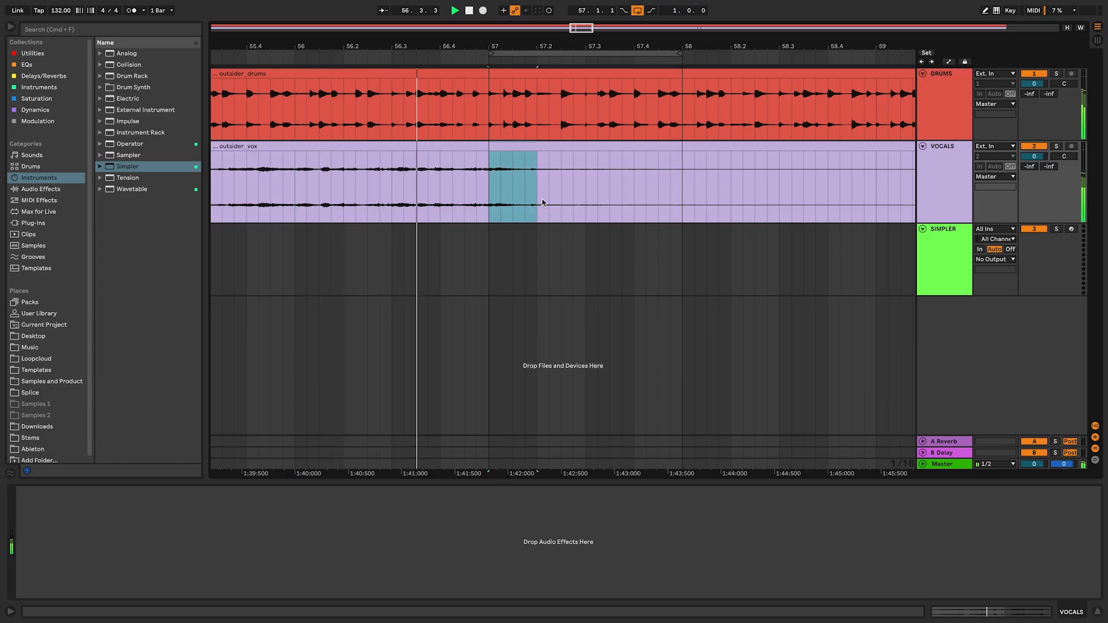
Split the selected vocal range into its own clip, copy the slice along the track, and bring in Simpler
key("super+e")
left_click_drag(558, 146, 614, 152)
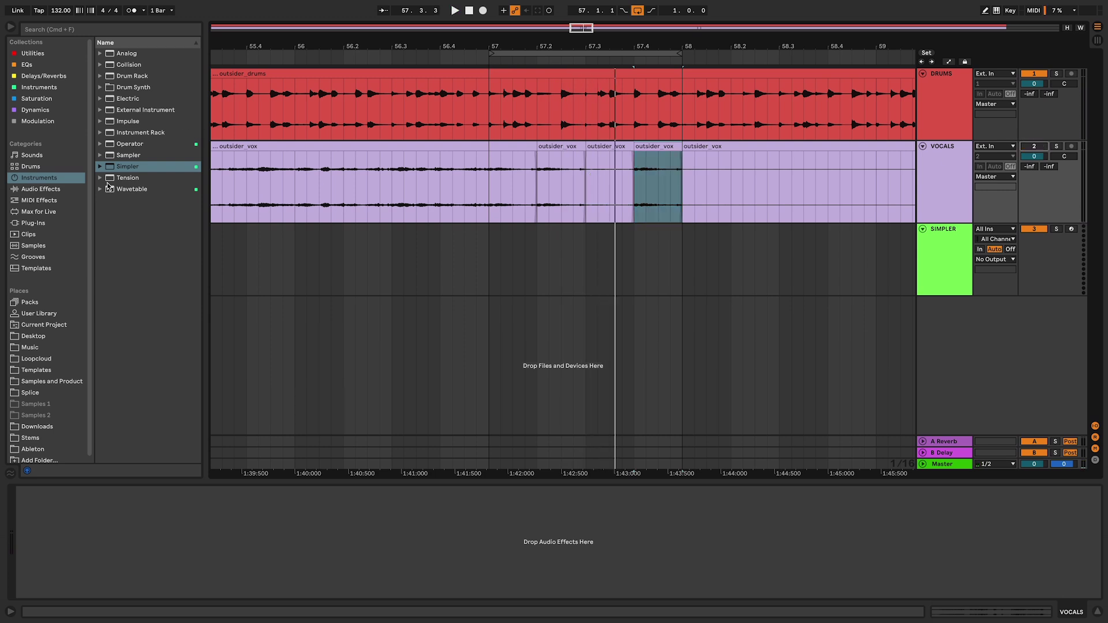
left_click_drag(130, 167, 287, 200)
Place Simpler on the SIMPLER track and load OT Vocal Sample.wav into it
left_click_drag(598, 250, 590, 257)
type("o")
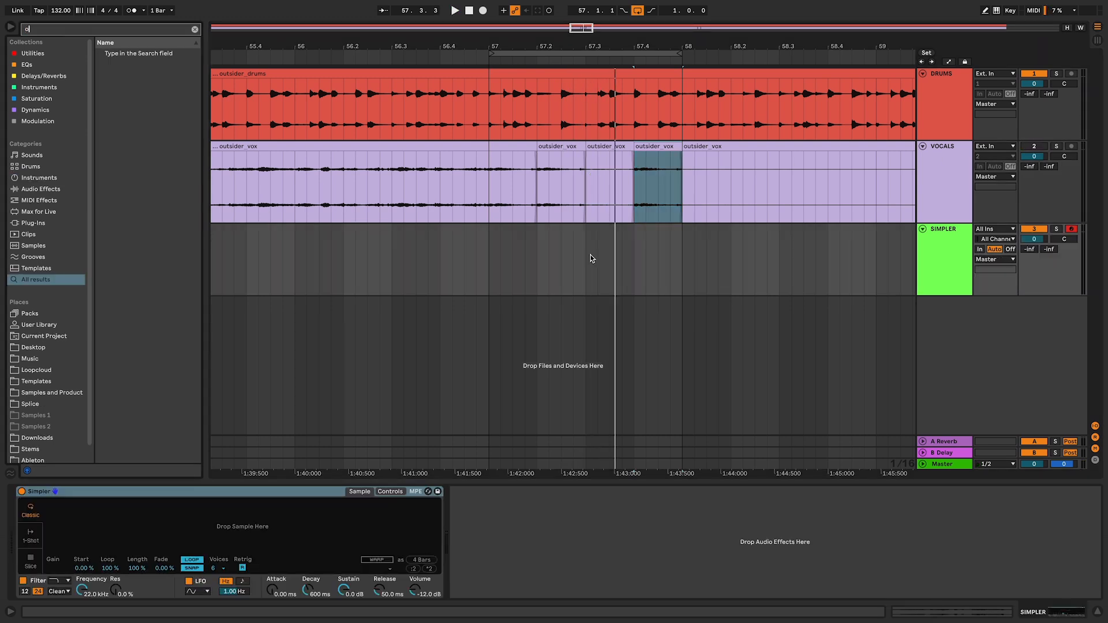
type("t vocal s")
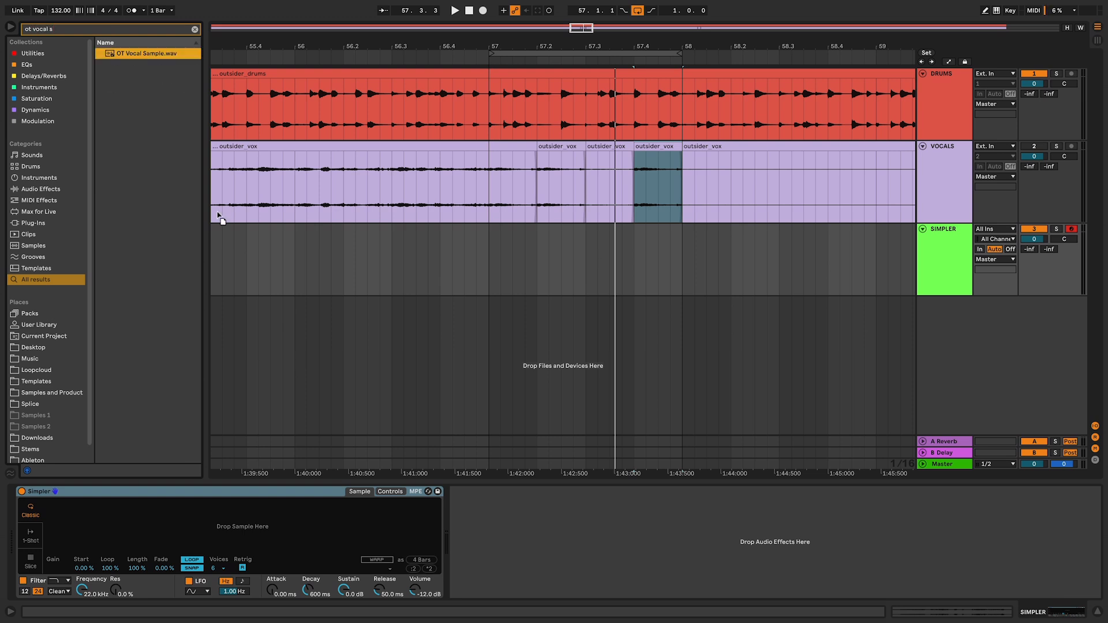
left_click_drag(219, 217, 210, 518)
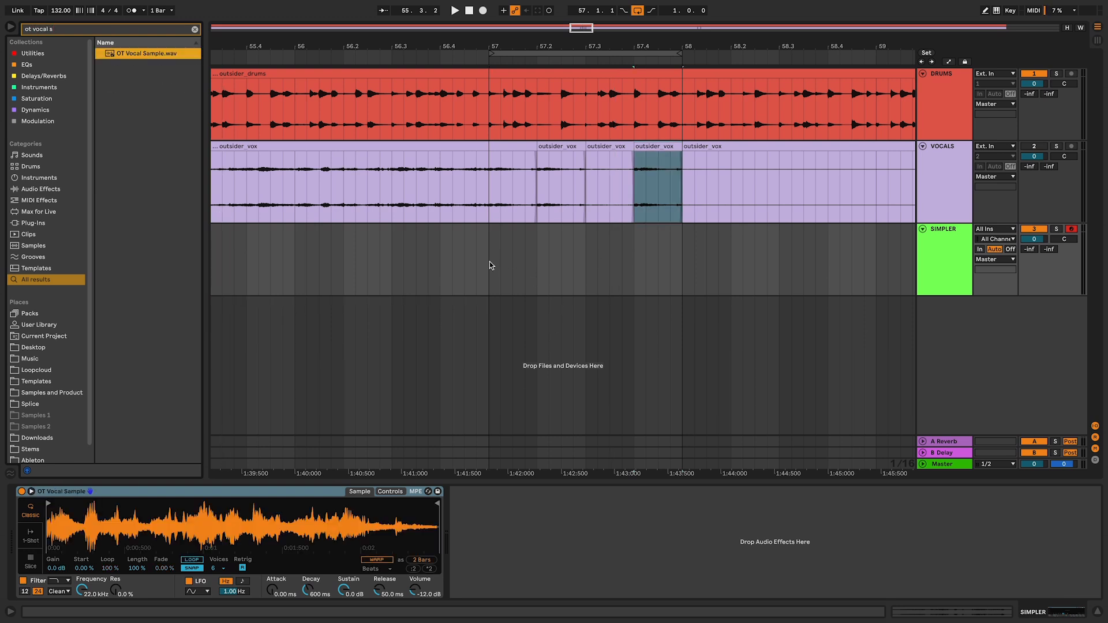
Create a MIDI clip at bar 57 with a note at its start and add an audio track with its input chooser
left_click_drag(489, 264, 681, 265)
key("ctrl+shift+m")
double_click(300, 591)
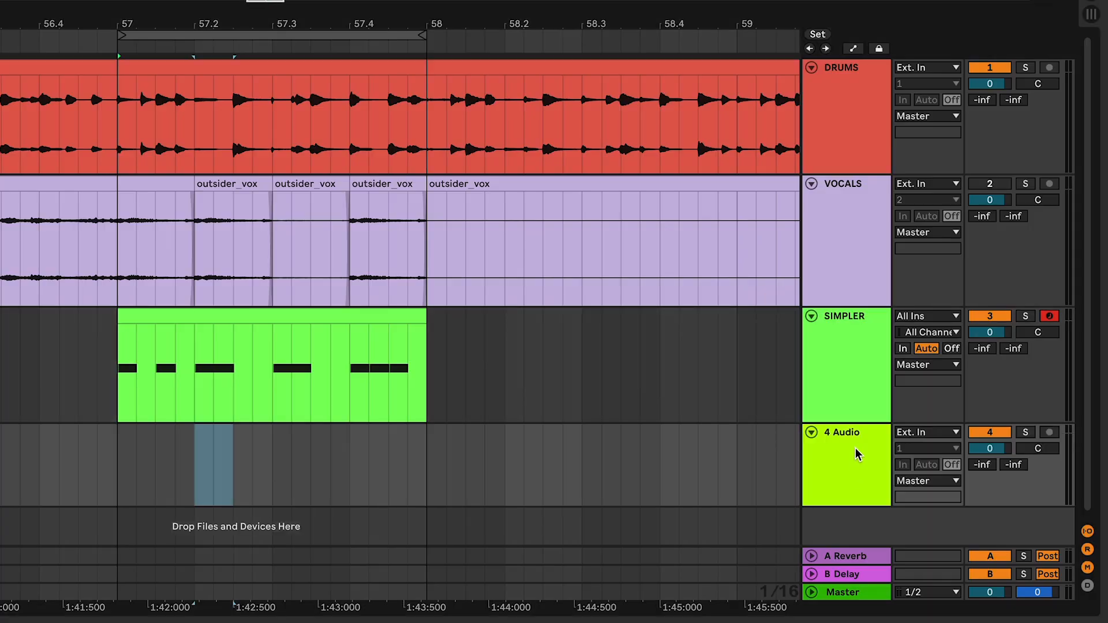
left_click(920, 432)
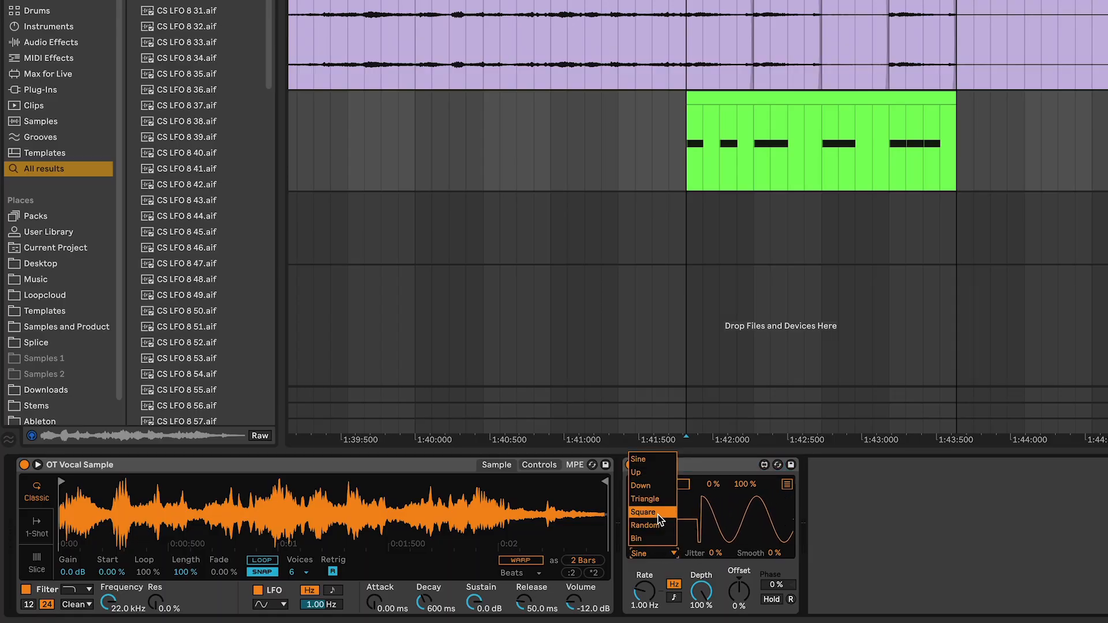
Map the LFO to sample Start with Depth 81.1% and Offset -34%, then record Simpler onto 4 Audio
left_click(108, 572)
key("space")
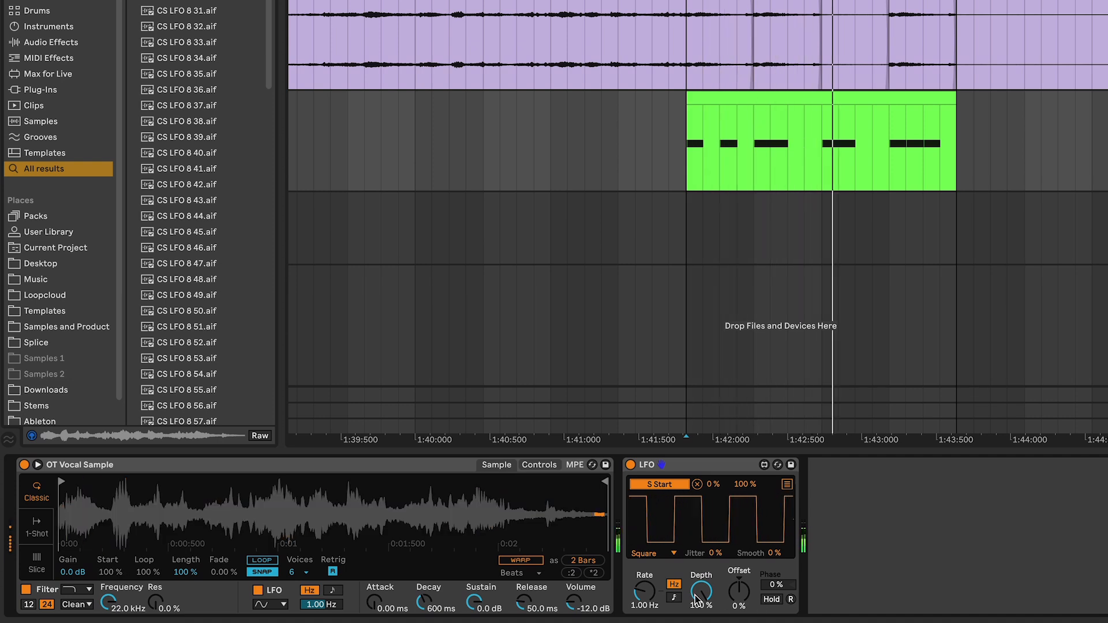
left_click_drag(699, 596, 701, 581)
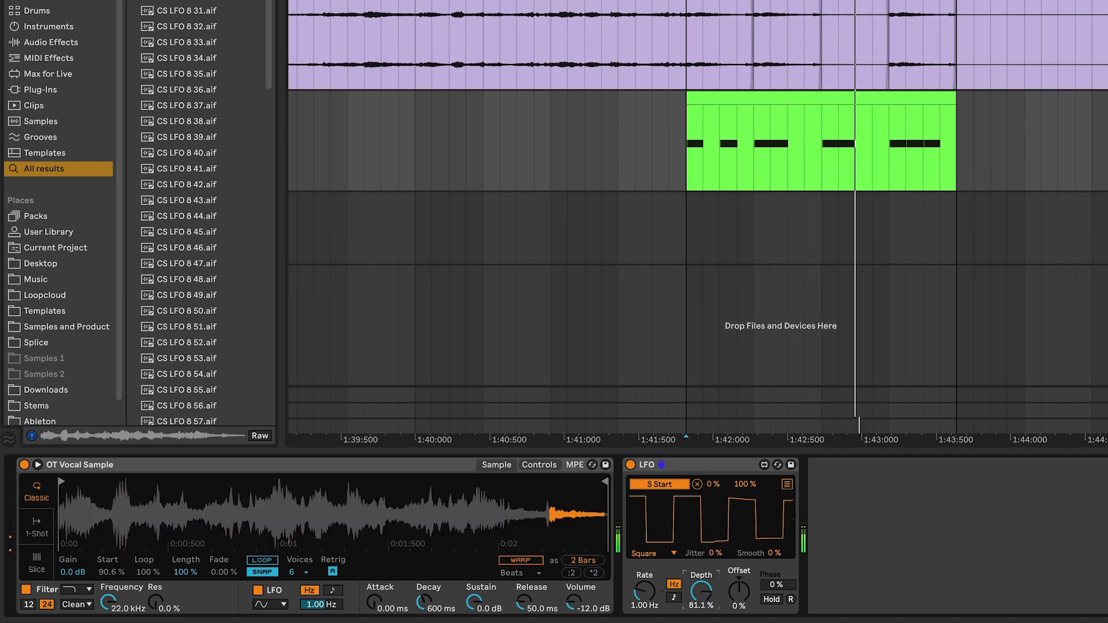
left_click_drag(739, 594, 739, 601)
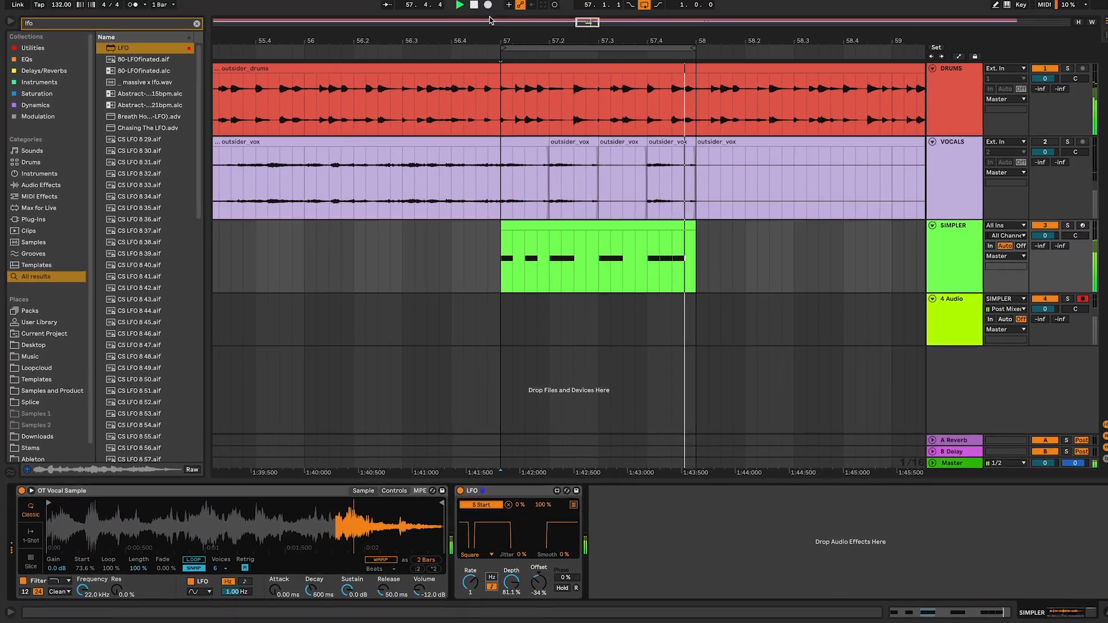
left_click(487, 6)
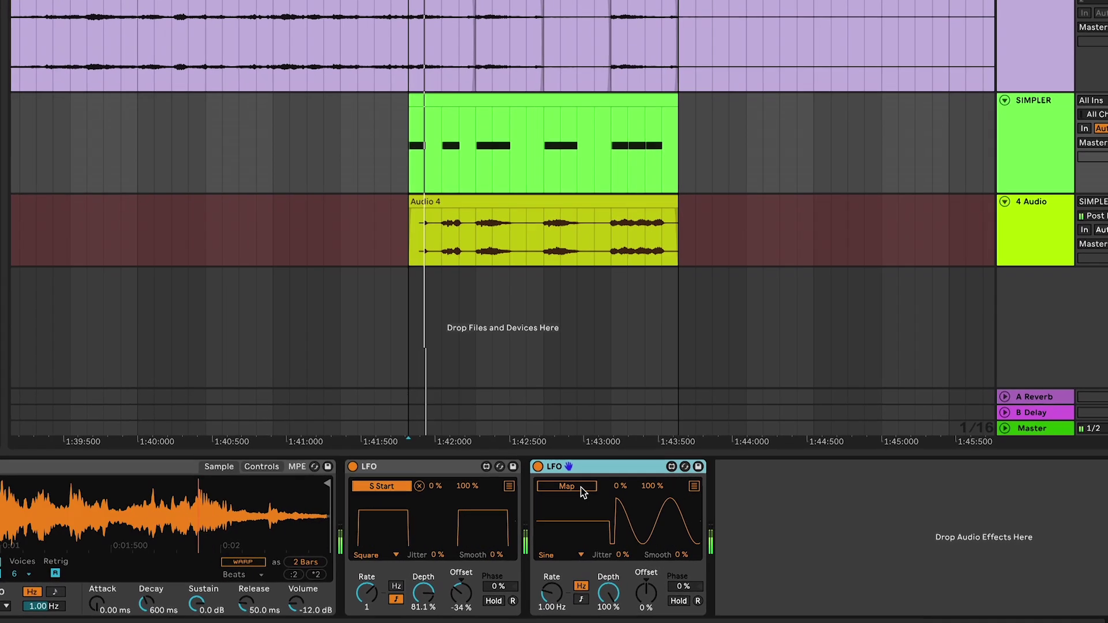
Map the second LFO to Simpler's Transpose and raise its rate for a gentle synced modulation
left_click(581, 488)
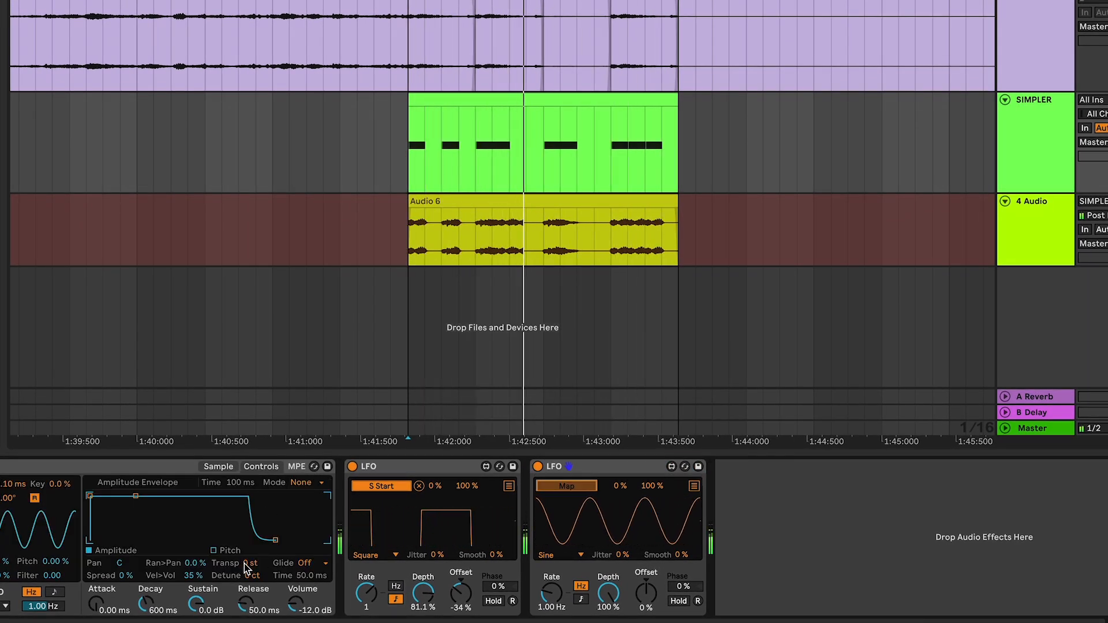
left_click(247, 565)
left_click_drag(551, 597, 552, 584)
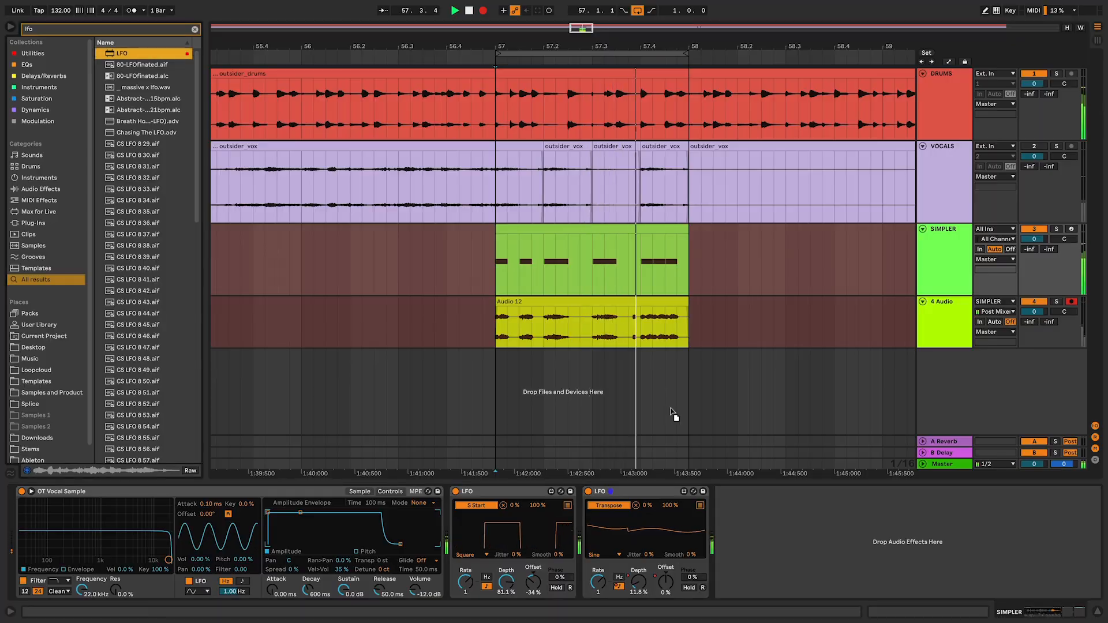
Add a third LFO mapped to Filter Freq at 95.3% depth with a tempo-synced rate
left_click_drag(762, 520, 761, 523)
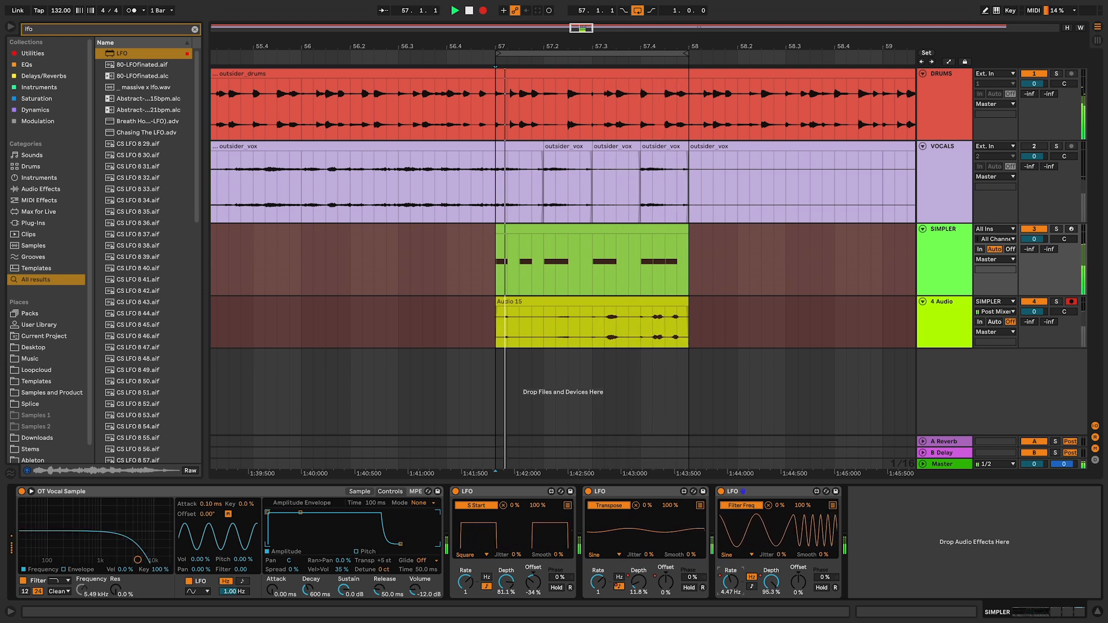
left_click(750, 590)
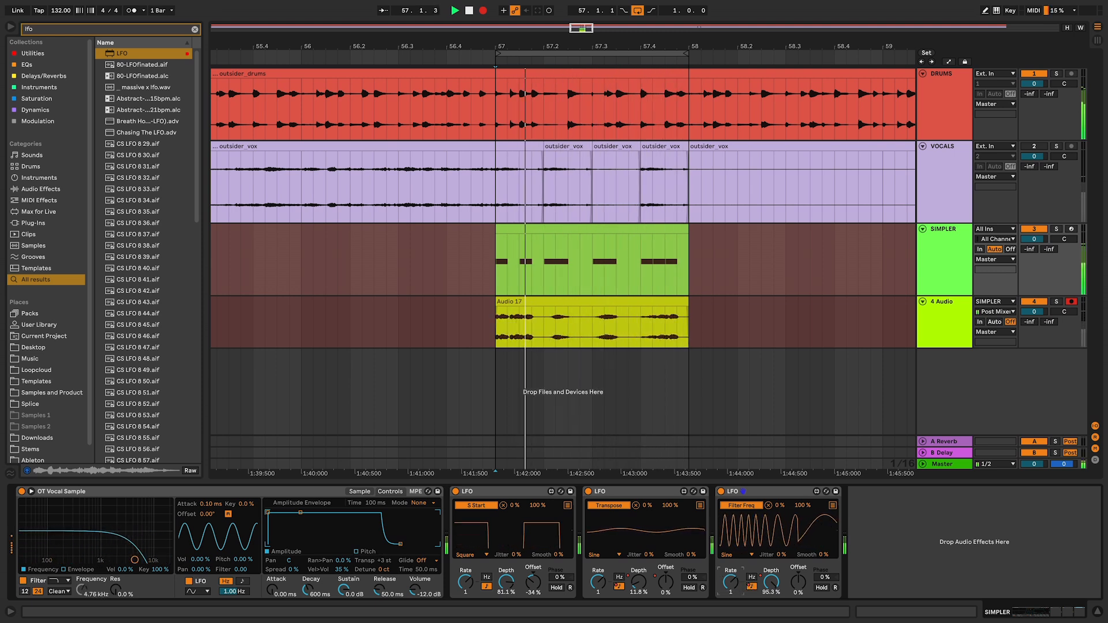